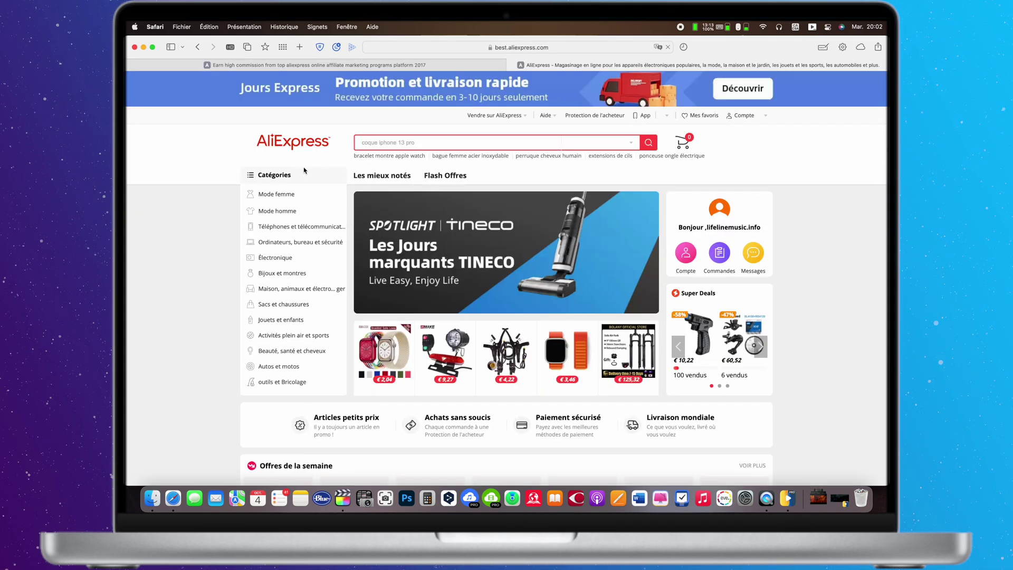
Search AliExpress for 'iphone 14 pro case' using the suggestion offered after typing 'iPhone'
{"action": "left_click", "coordinate": [425, 144]}
{"action": "type", "text": "iPhone"}
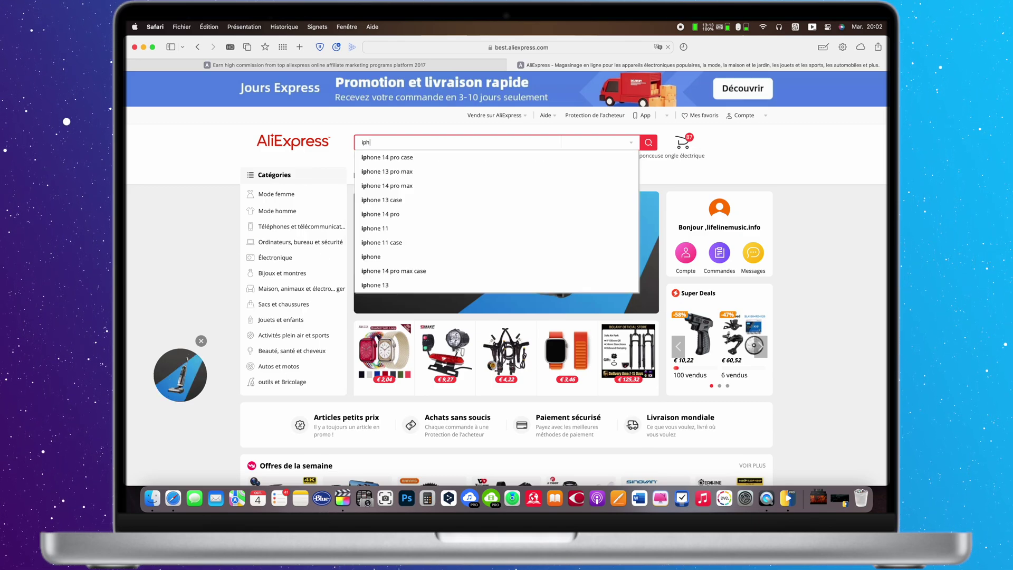
{"action": "left_click", "coordinate": [453, 169]}
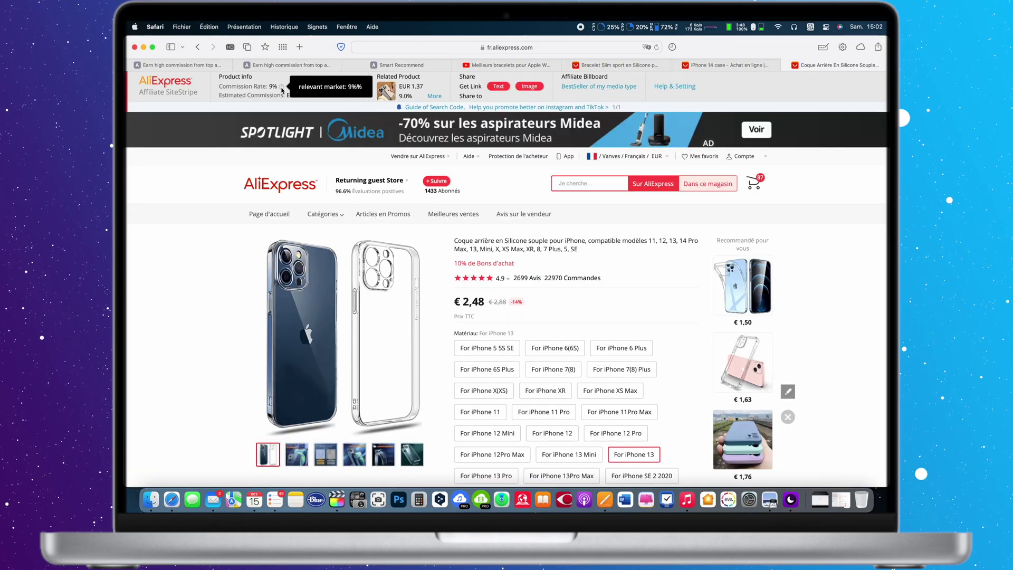
Copy a SiteStripe Get Link > Text tracking link for the silicone iPhone case
{"action": "left_click", "coordinate": [497, 92]}
{"action": "left_click", "coordinate": [568, 154]}
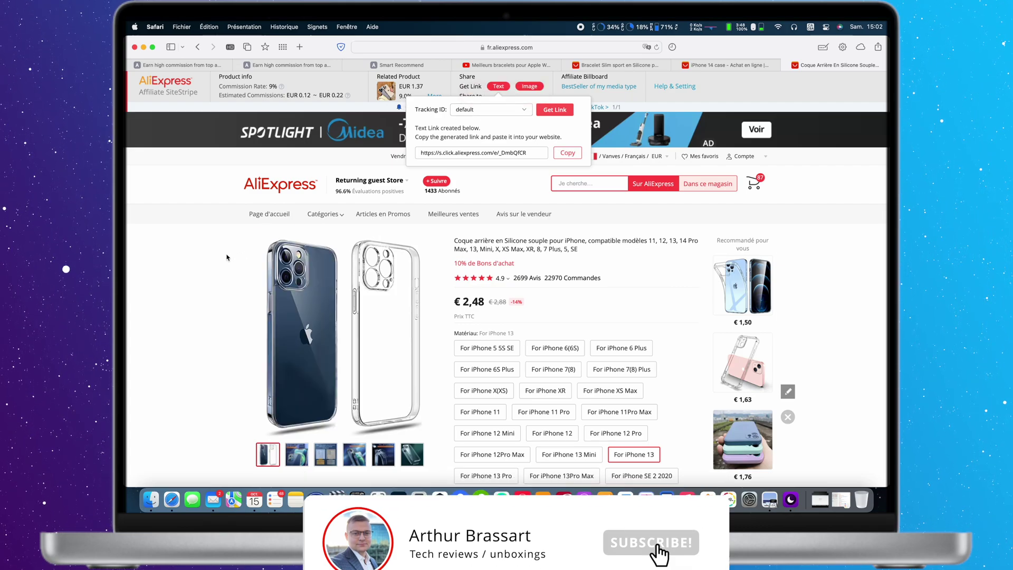
{"action": "left_click", "coordinate": [227, 226]}
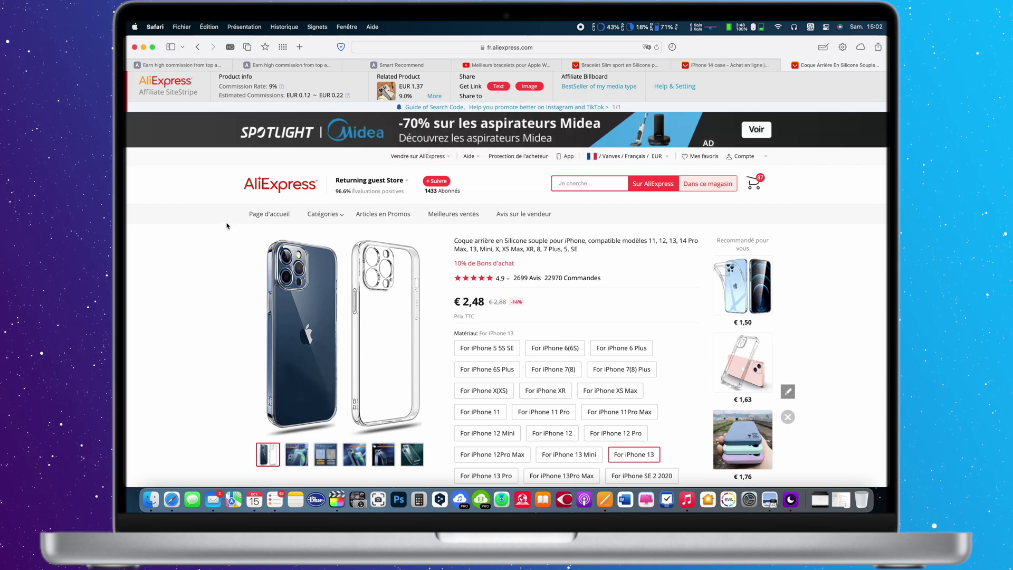
{"action": "scroll", "coordinate": [263, 233], "scroll_direction": "down", "scroll_amount": 3}
{"action": "scroll", "coordinate": [315, 238], "scroll_direction": "up", "scroll_amount": 3}
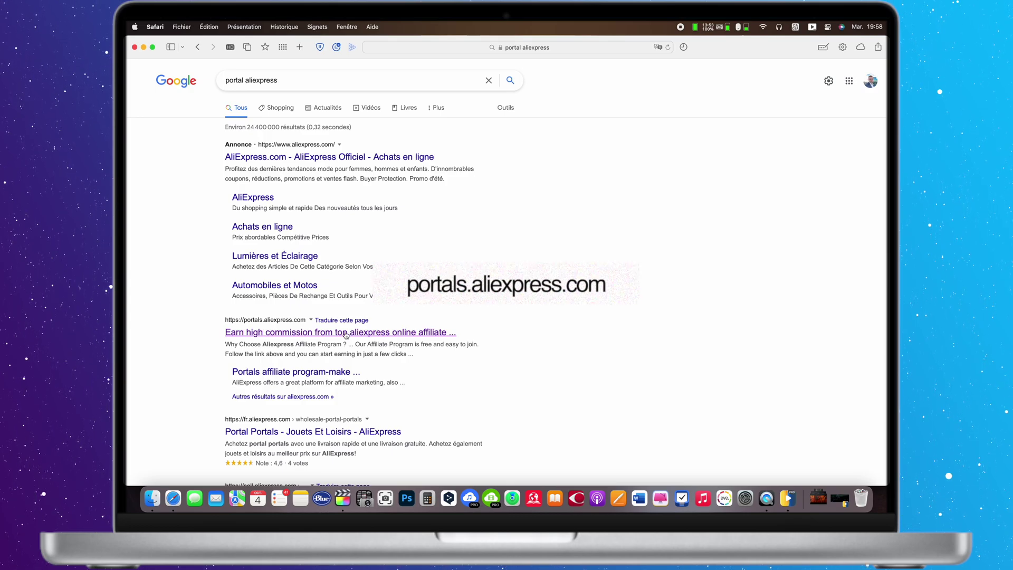
Open portals.aliexpress.com from the Google results and sign in to the affiliate dashboard
{"action": "left_click", "coordinate": [285, 332]}
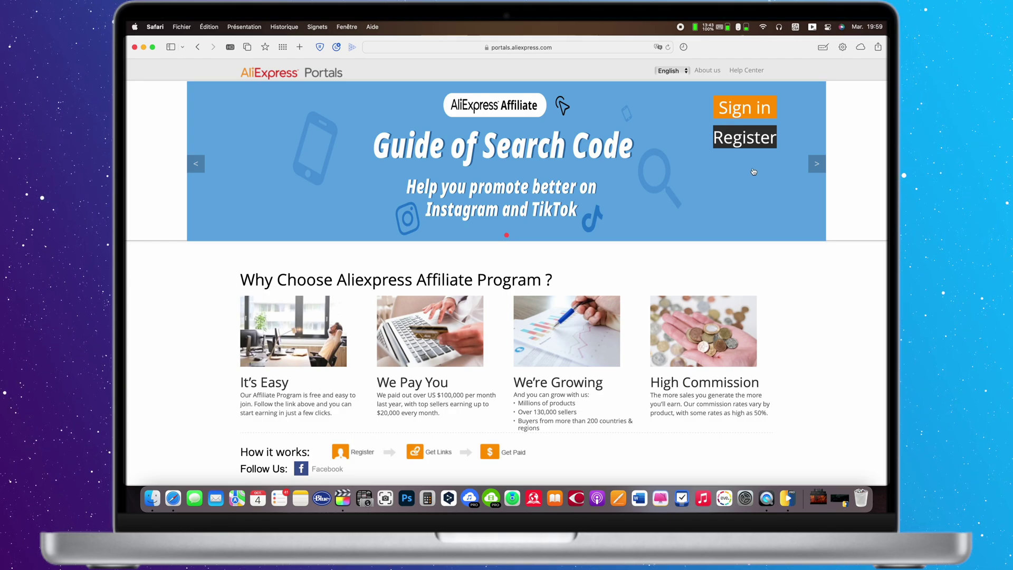
{"action": "left_click", "coordinate": [758, 139]}
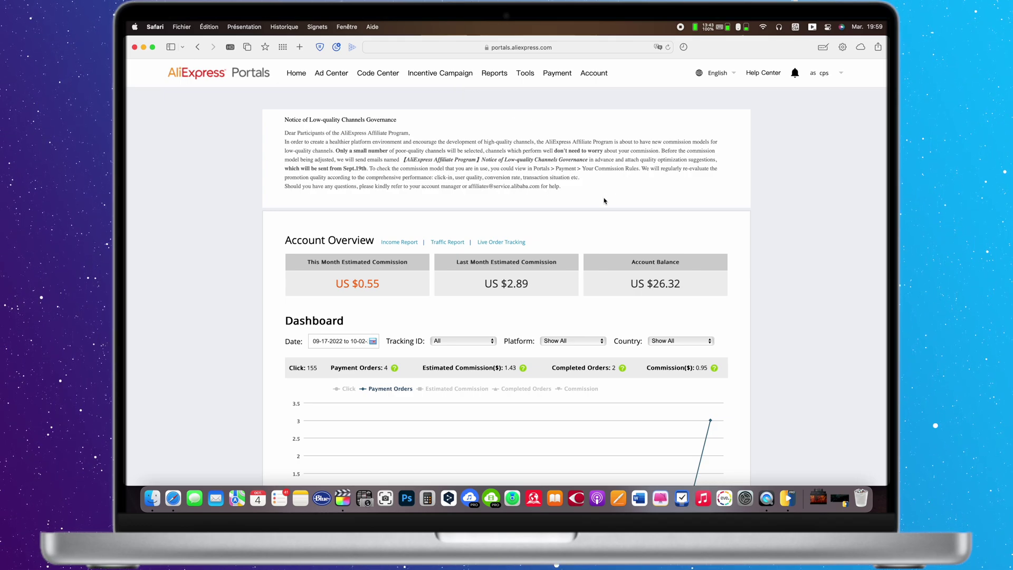
{"action": "scroll", "coordinate": [604, 200], "scroll_direction": "down", "scroll_amount": 3}
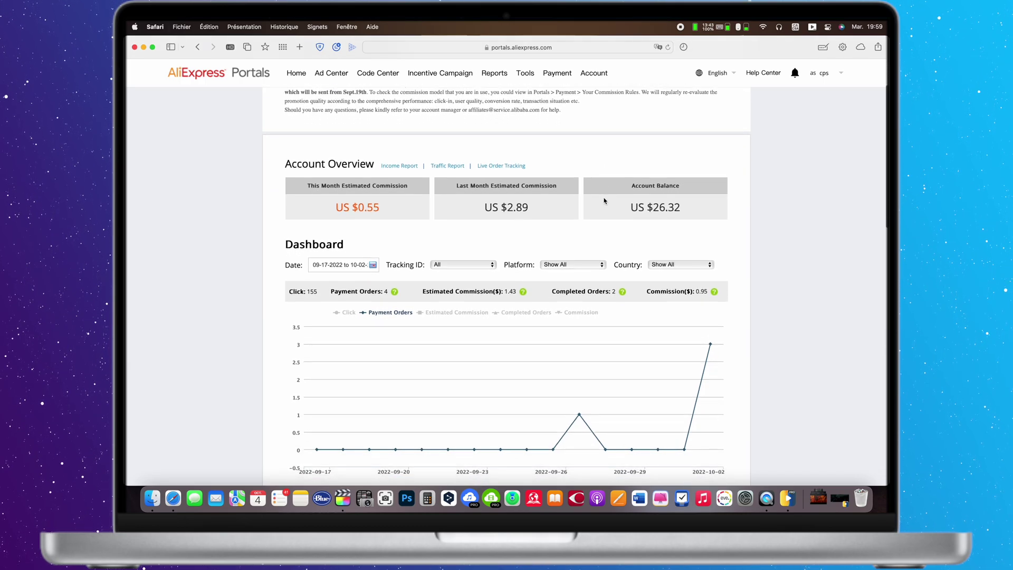
{"action": "scroll", "coordinate": [604, 201], "scroll_direction": "down", "scroll_amount": 3}
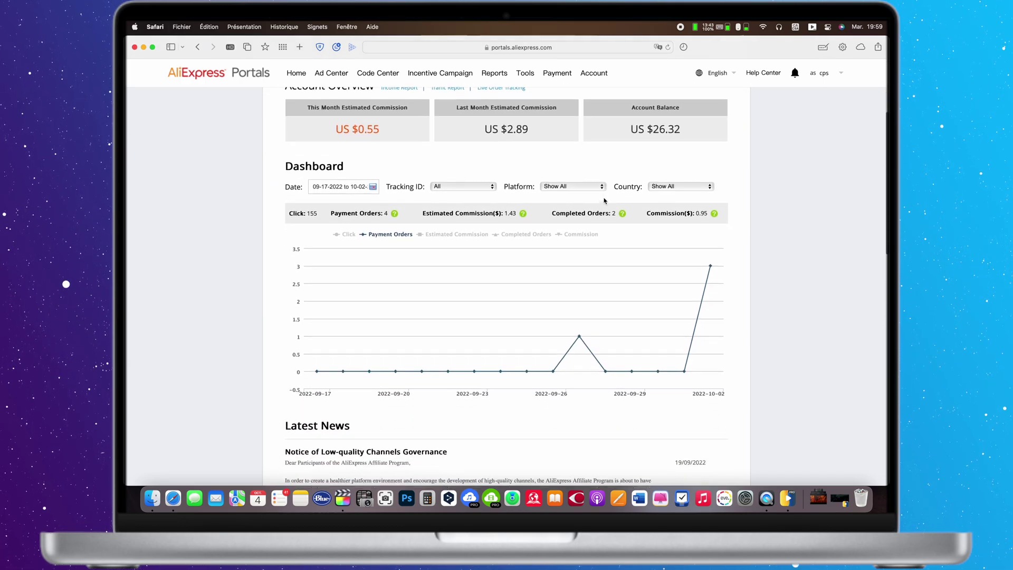
{"action": "scroll", "coordinate": [604, 201], "scroll_direction": "down", "scroll_amount": 2}
{"action": "scroll", "coordinate": [604, 201], "scroll_direction": "up", "scroll_amount": 2}
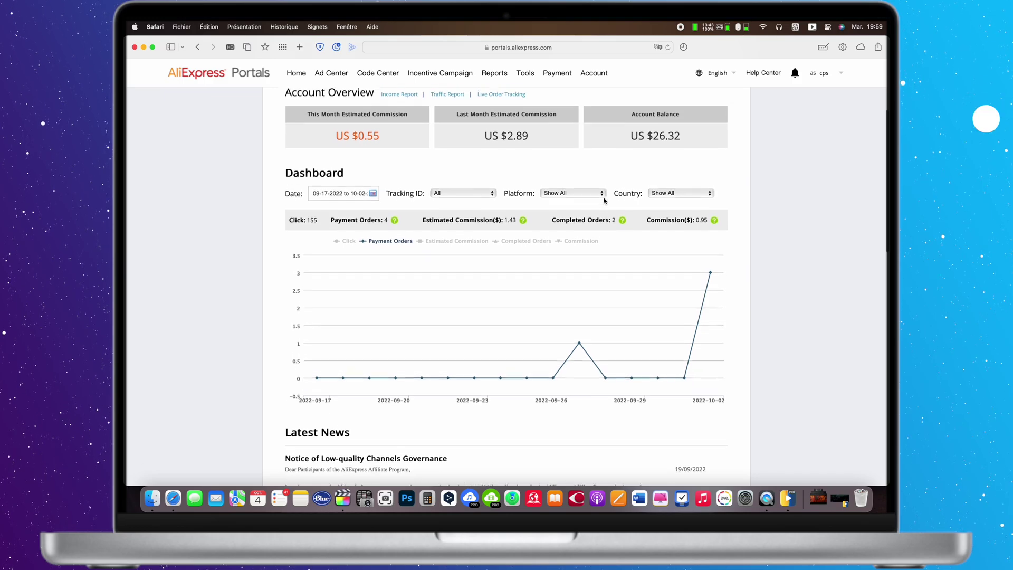
{"action": "scroll", "coordinate": [604, 200], "scroll_direction": "up", "scroll_amount": 2}
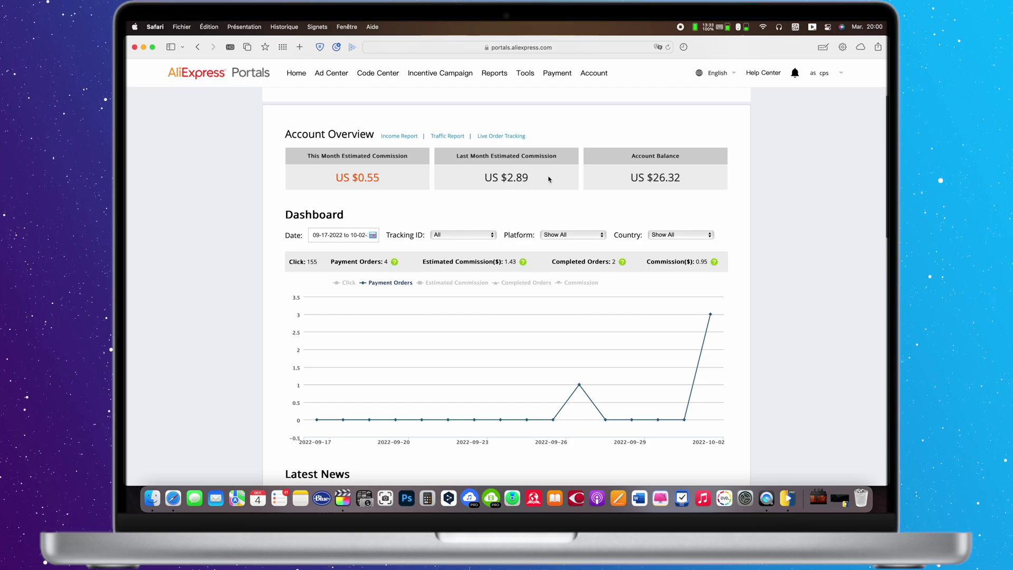
{"action": "left_click", "coordinate": [409, 138]}
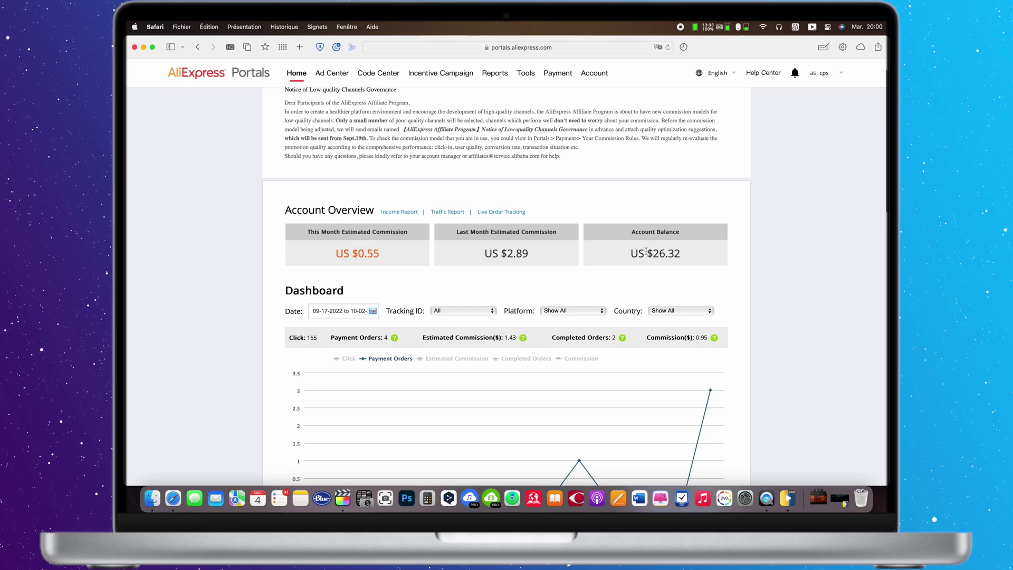
{"action": "scroll", "coordinate": [646, 251], "scroll_direction": "down", "scroll_amount": 3}
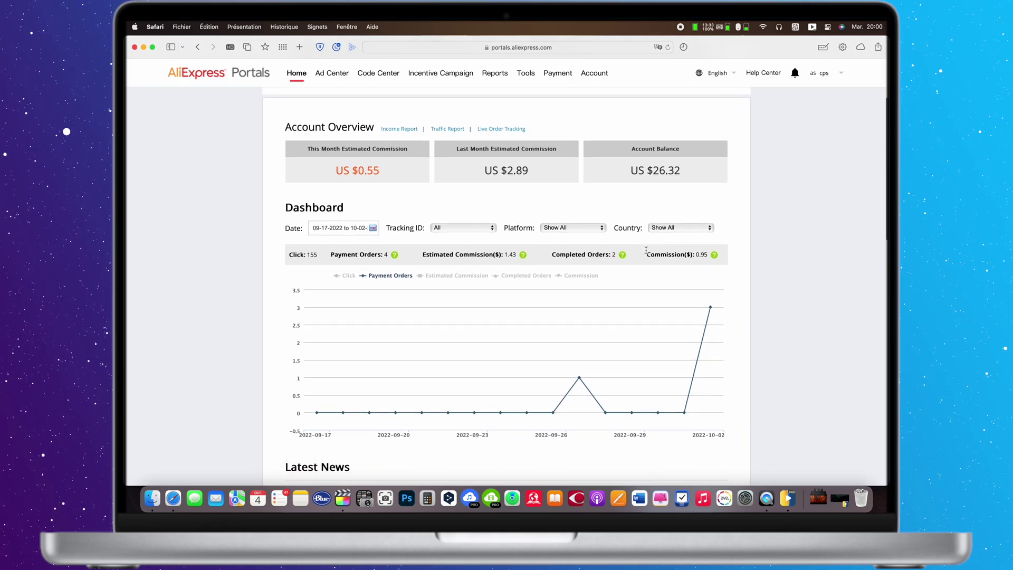
{"action": "scroll", "coordinate": [646, 251], "scroll_direction": "down", "scroll_amount": 2}
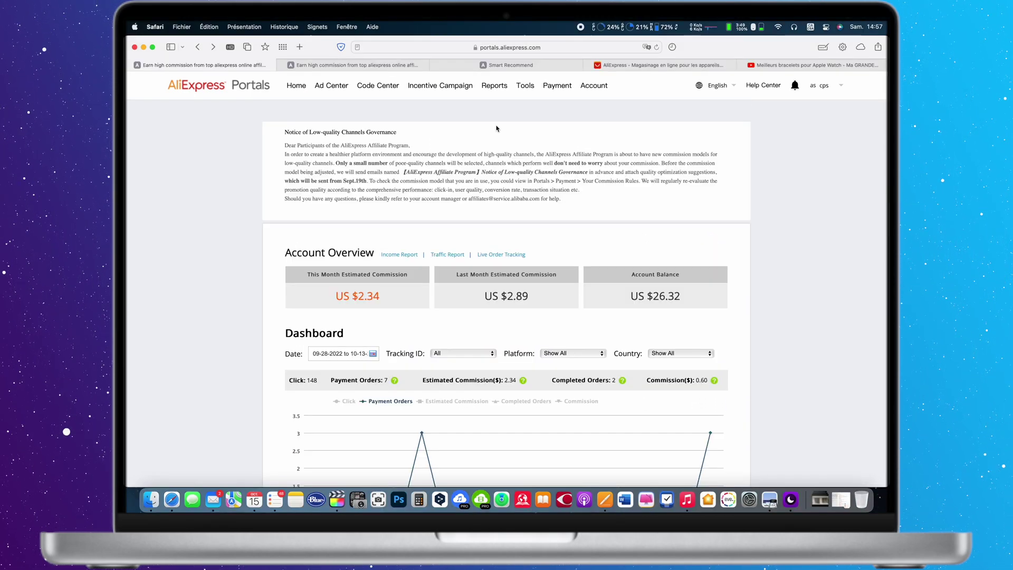
Open the Portals Link Generator, then copy the AliExpress weekly deals page address
{"action": "left_click", "coordinate": [525, 86]}
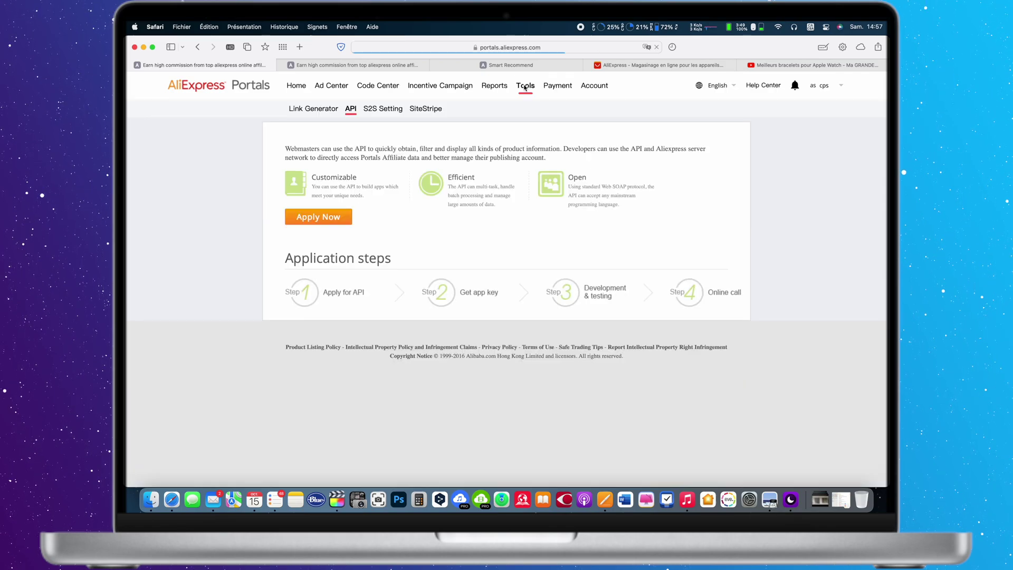
{"action": "left_click", "coordinate": [312, 108]}
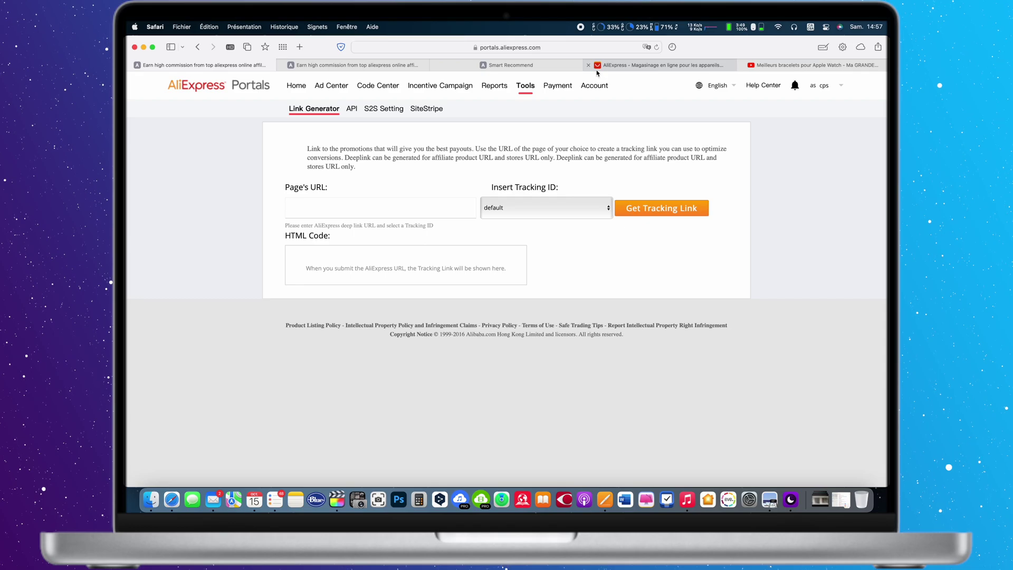
{"action": "left_click", "coordinate": [620, 66]}
{"action": "scroll", "coordinate": [512, 323], "scroll_direction": "down", "scroll_amount": 5}
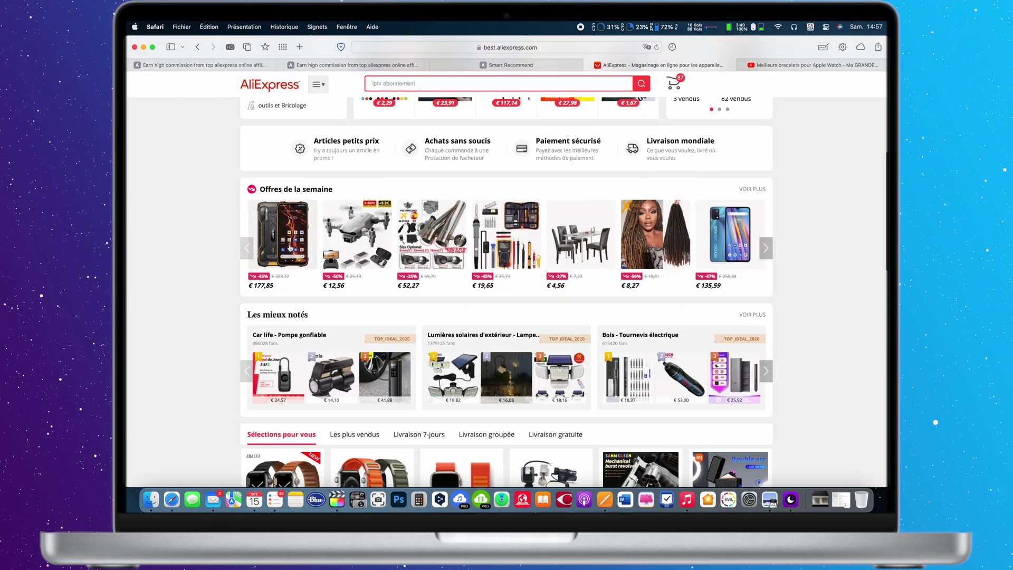
{"action": "left_click", "coordinate": [289, 245]}
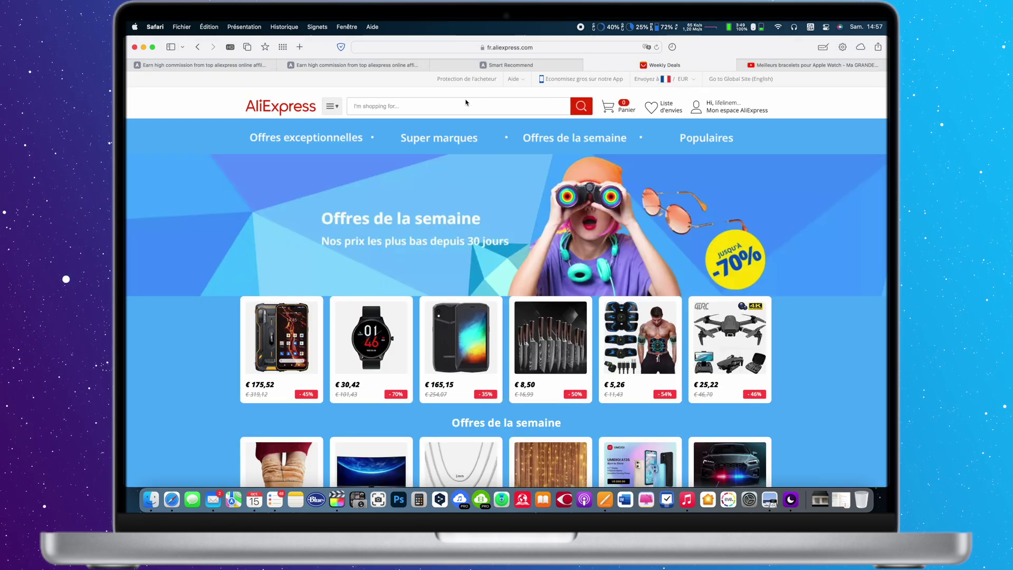
{"action": "left_click", "coordinate": [579, 48]}
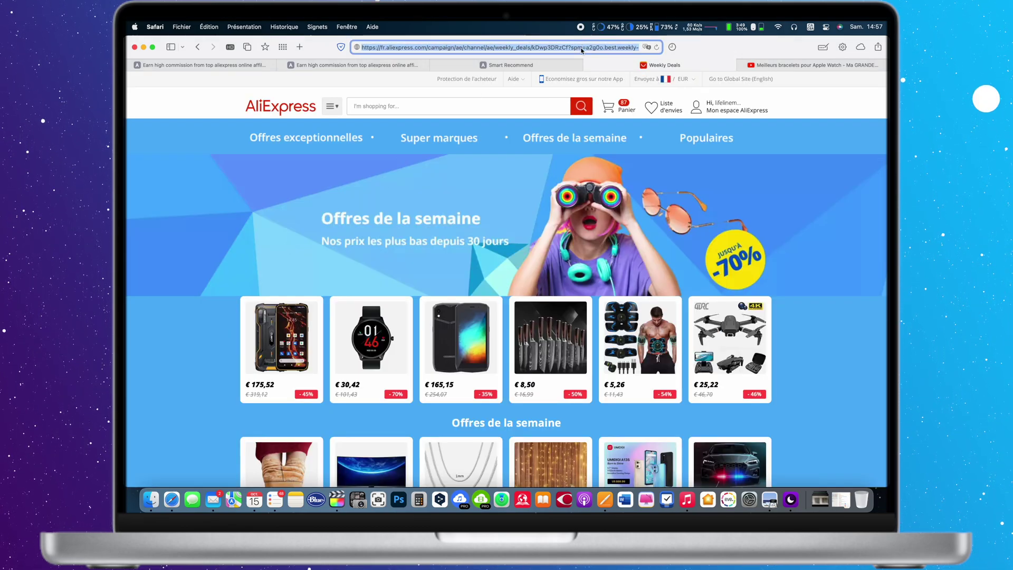
{"action": "key", "text": "super+c"}
Paste the copied address into Page's URL, generate the short tracking link and select it
{"action": "left_click", "coordinate": [537, 64]}
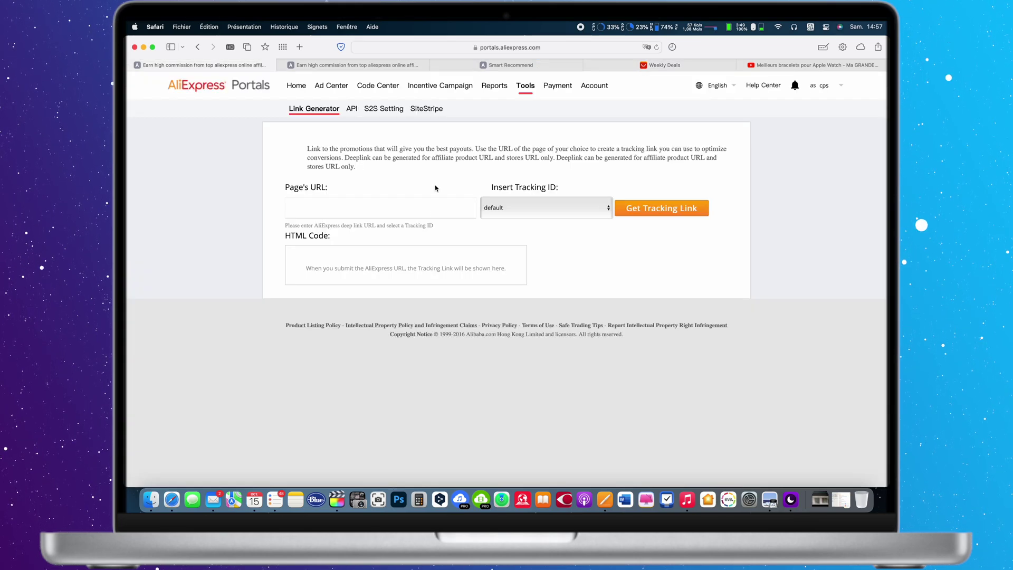
{"action": "left_click", "coordinate": [358, 213]}
{"action": "key", "text": "super+v"}
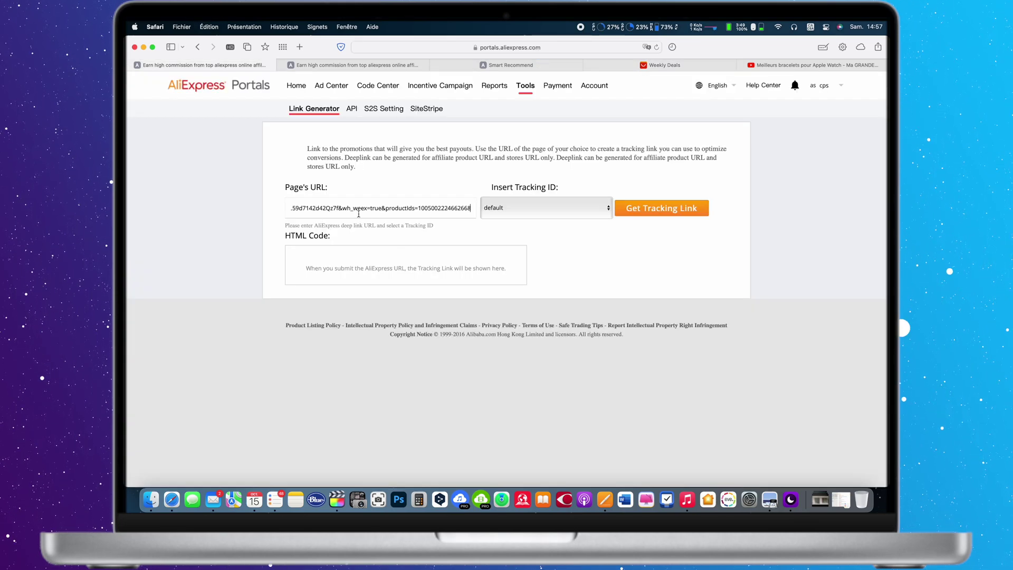
{"action": "left_click", "coordinate": [646, 210]}
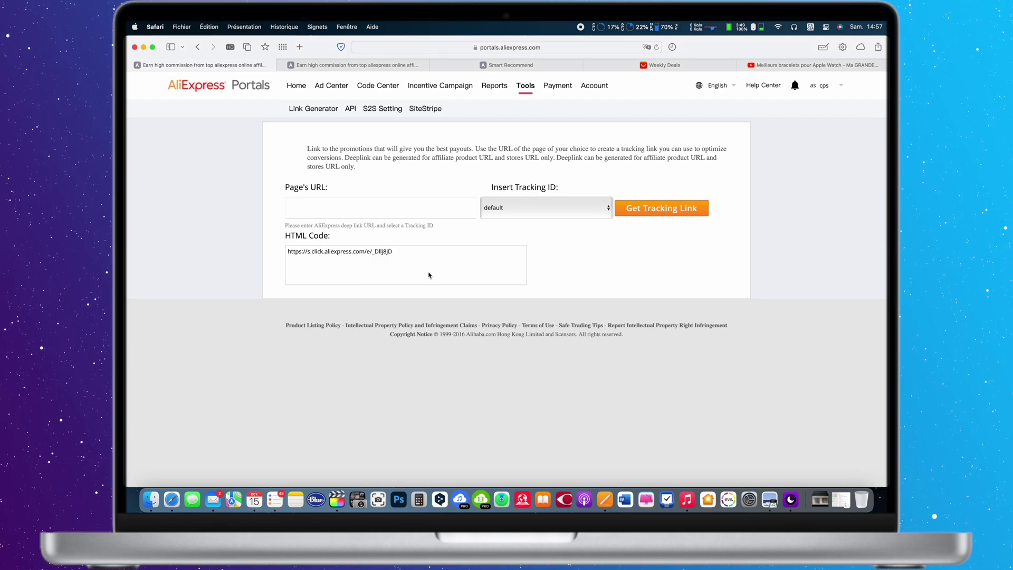
{"action": "left_click_drag", "start_coordinate": [429, 274], "coordinate": [350, 252]}
Copy the sport band's SiteStripe text tracking link with the default tracking ID
{"action": "left_click", "coordinate": [592, 279]}
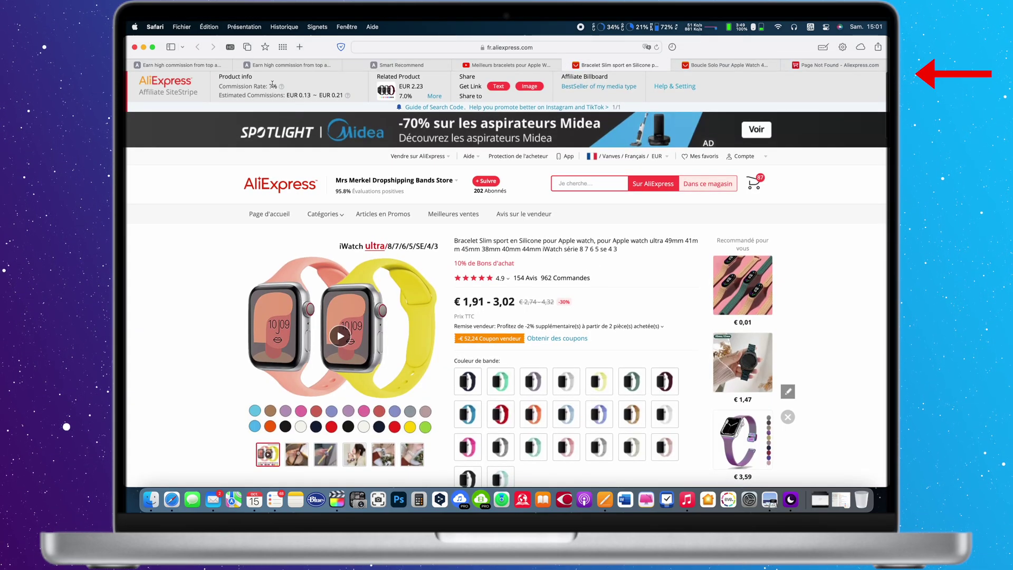
{"action": "mouse_move", "coordinate": [283, 88]}
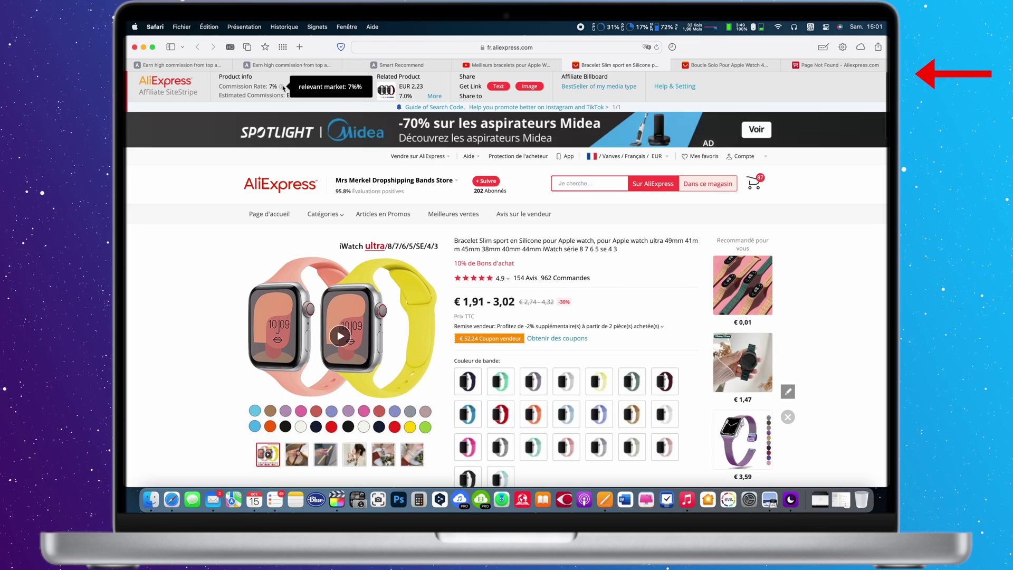
{"action": "mouse_move", "coordinate": [348, 96]}
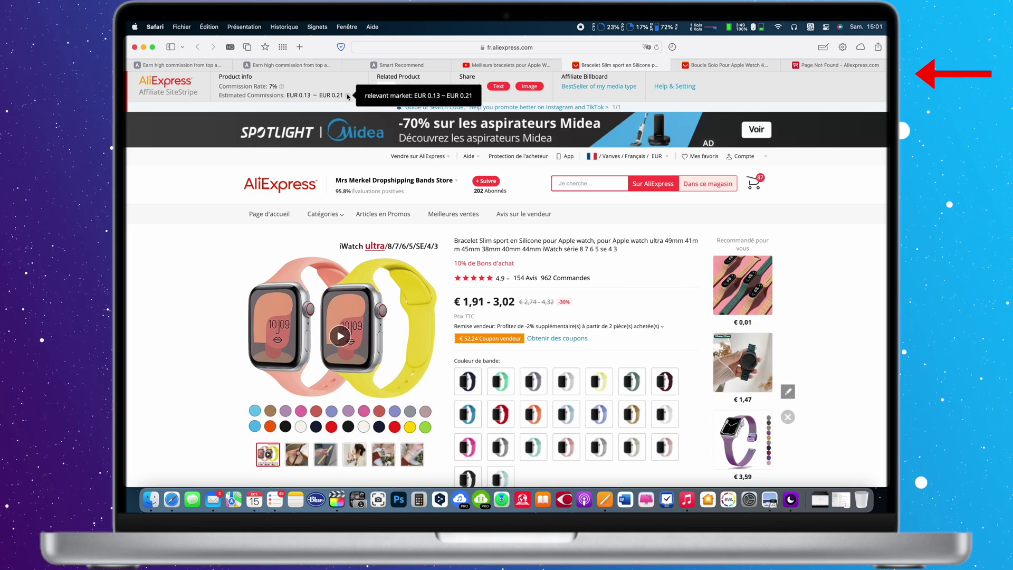
{"action": "left_click", "coordinate": [499, 86]}
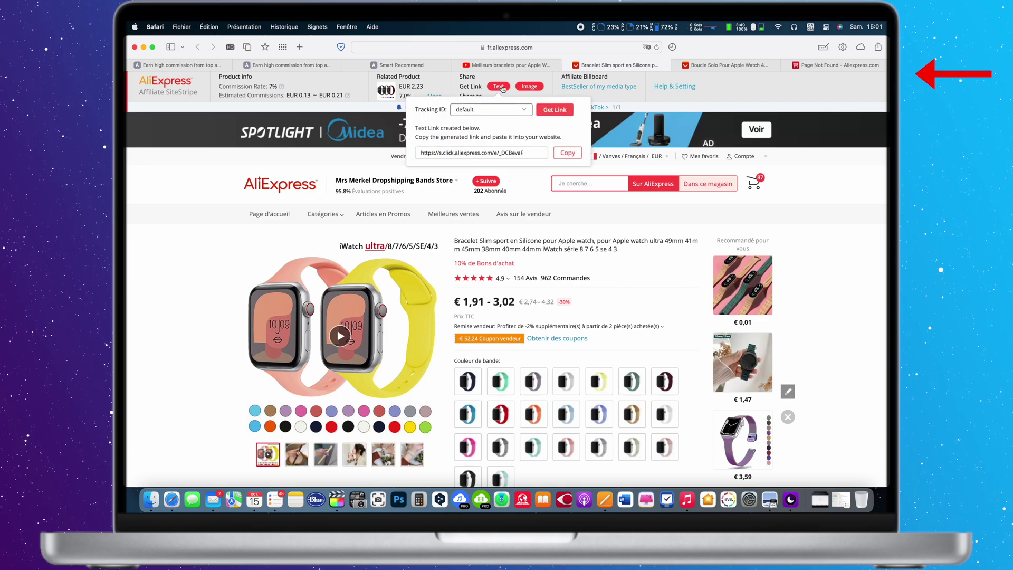
{"action": "left_click", "coordinate": [570, 154]}
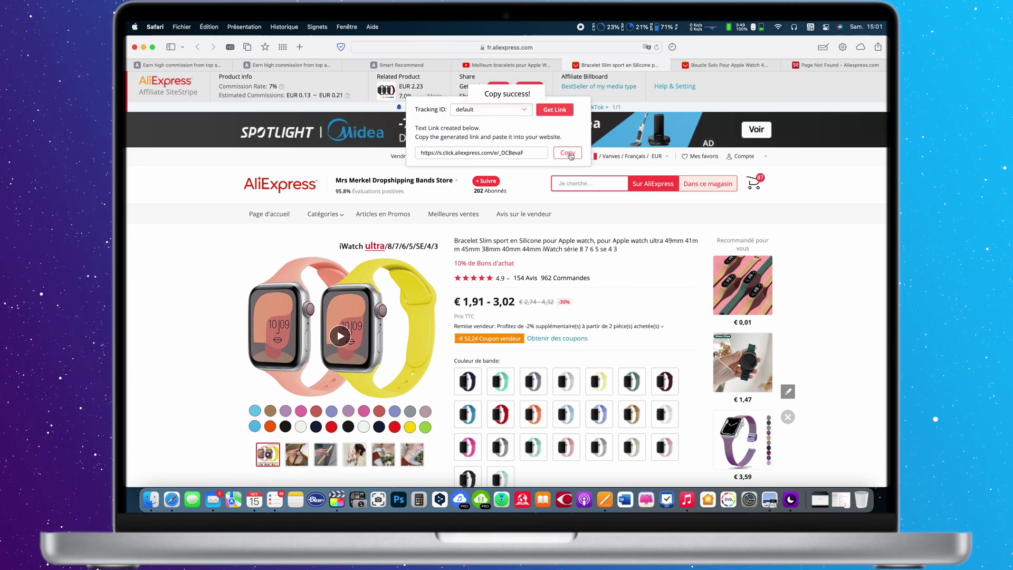
{"action": "left_click", "coordinate": [527, 111]}
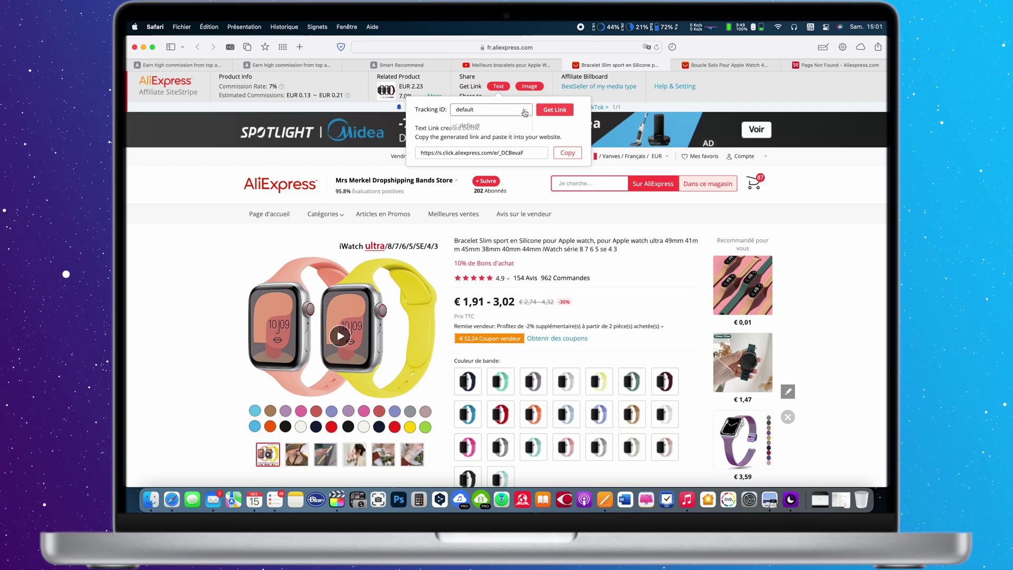
{"action": "left_click", "coordinate": [525, 112]}
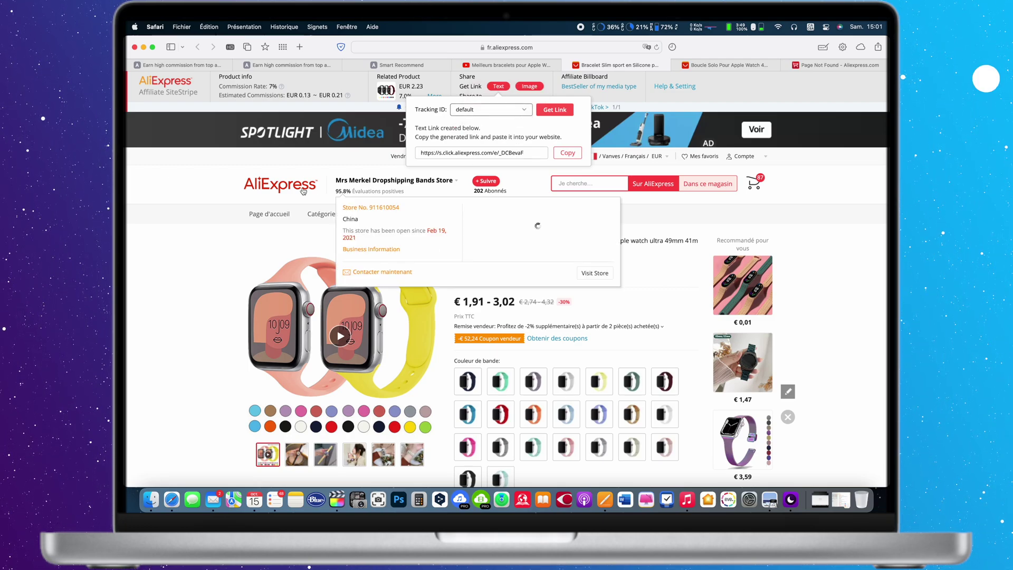
{"action": "left_click", "coordinate": [209, 186]}
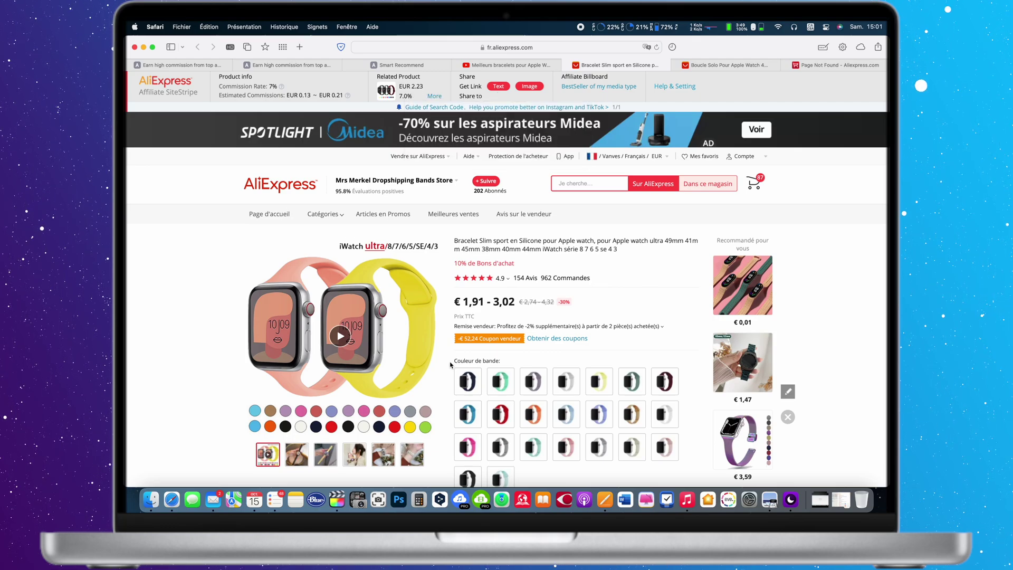
Preview the papaya and sky blue band colours, then go to the Boucle Solo listing
{"action": "left_click", "coordinate": [535, 415]}
{"action": "left_click", "coordinate": [573, 418]}
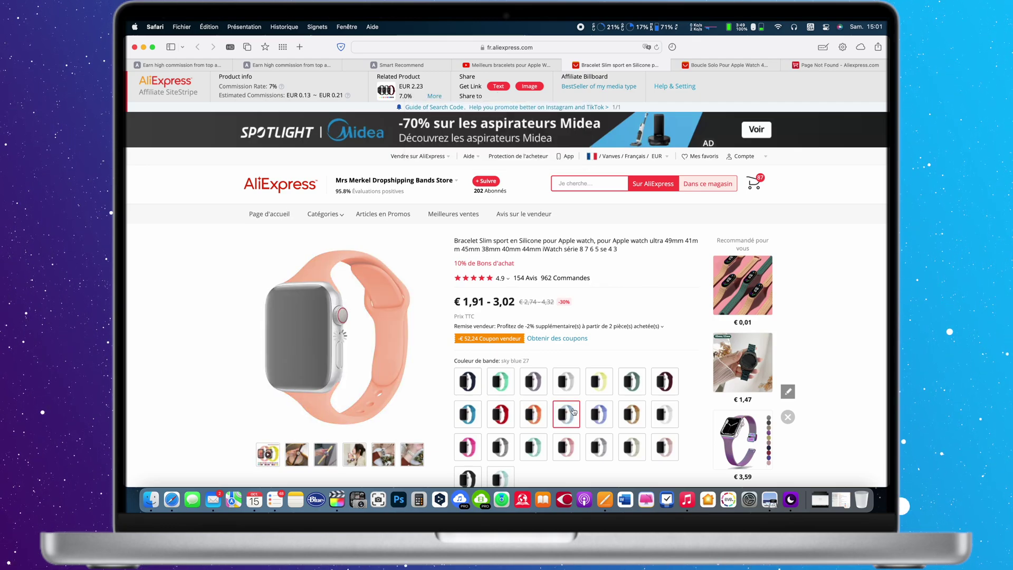
{"action": "left_click", "coordinate": [711, 66]}
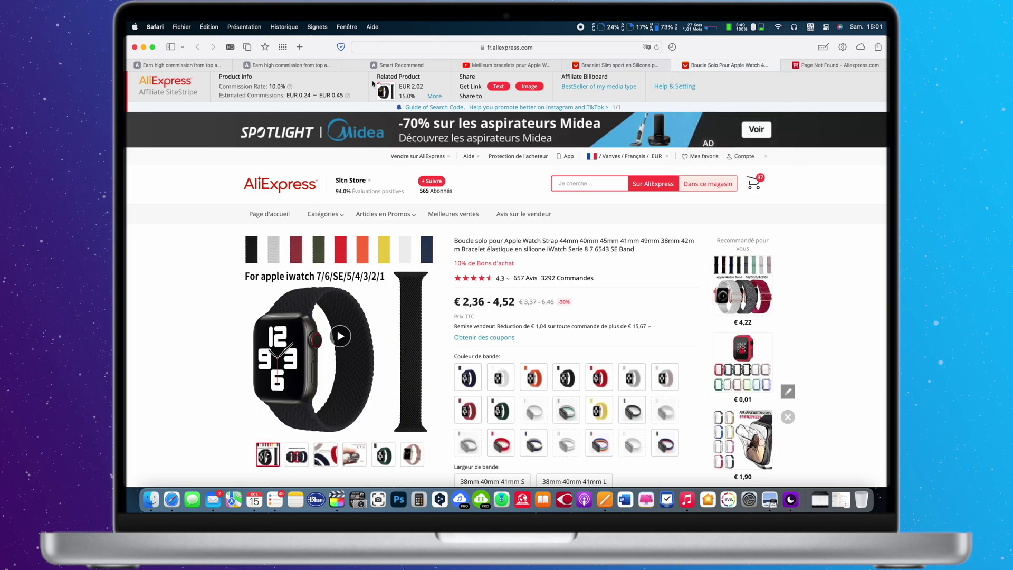
{"action": "mouse_move", "coordinate": [291, 89]}
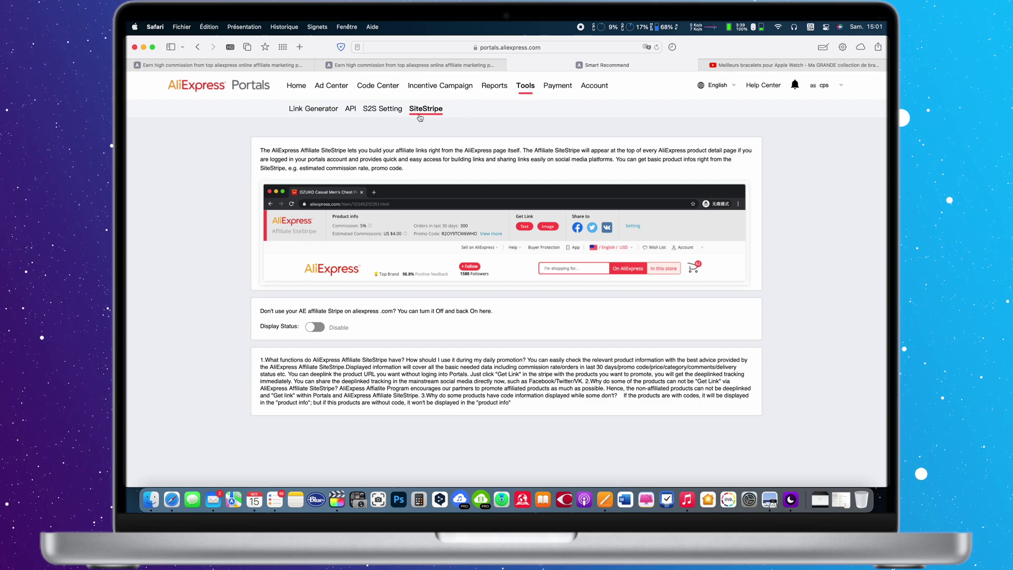
Switch the SiteStripe Display Status from Disable to Enabled
{"action": "left_click", "coordinate": [314, 329]}
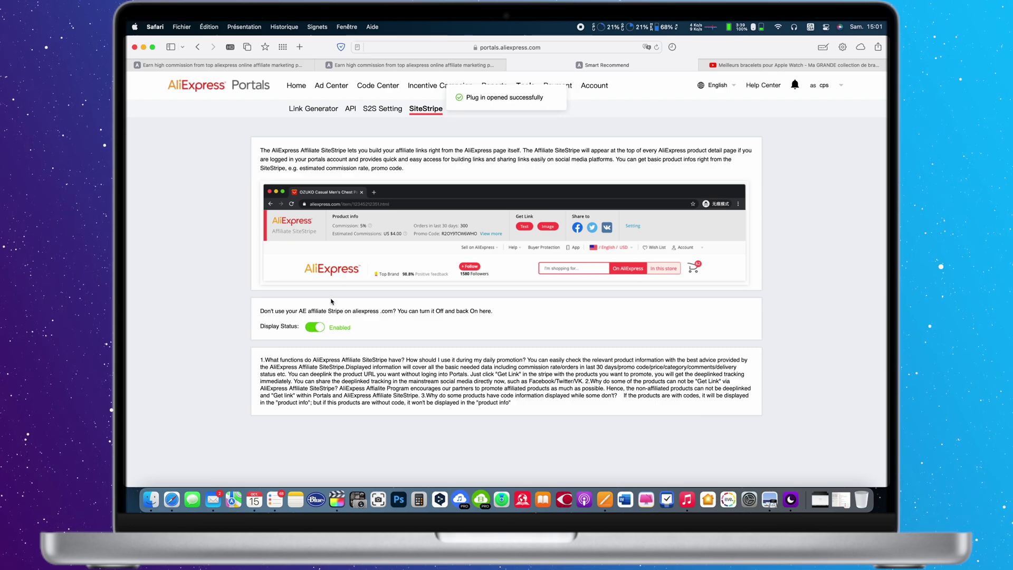
Open the Leather Band AliExpress link from the YouTube video description in a new tab
{"action": "left_click", "coordinate": [730, 65]}
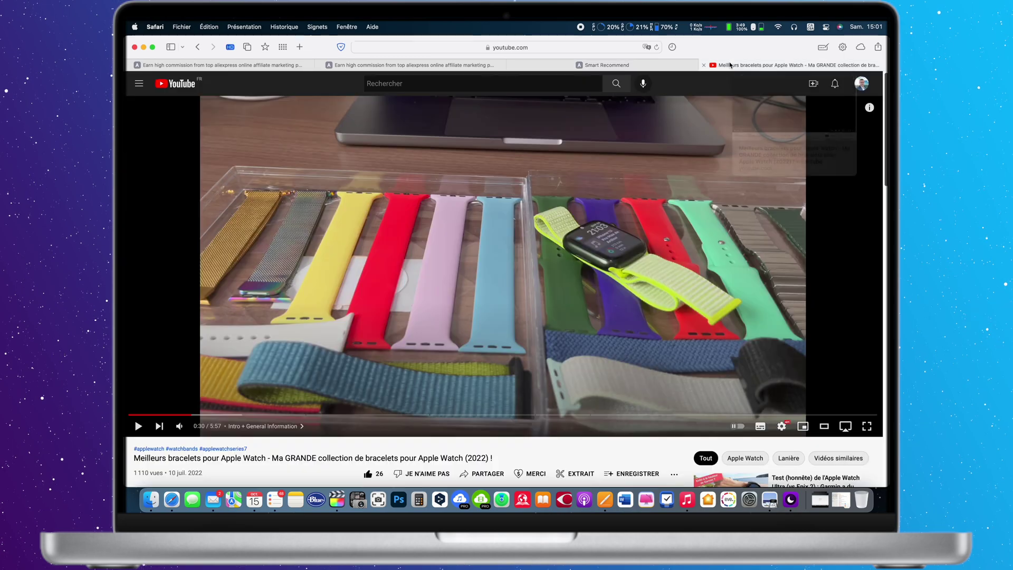
{"action": "scroll", "coordinate": [486, 278], "scroll_direction": "down", "scroll_amount": 10}
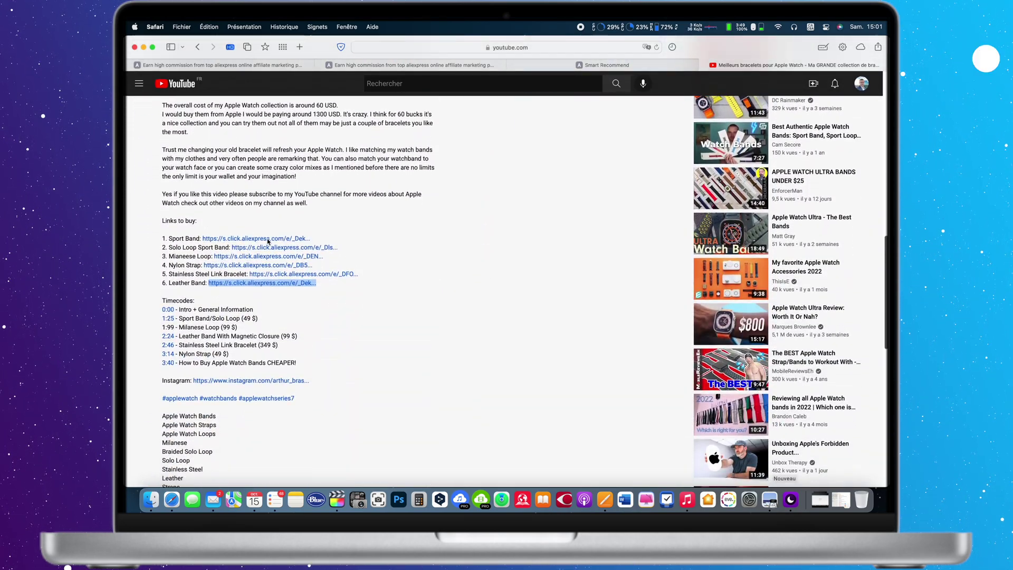
{"action": "left_click", "coordinate": [267, 243]}
{"action": "left_click", "coordinate": [706, 65]}
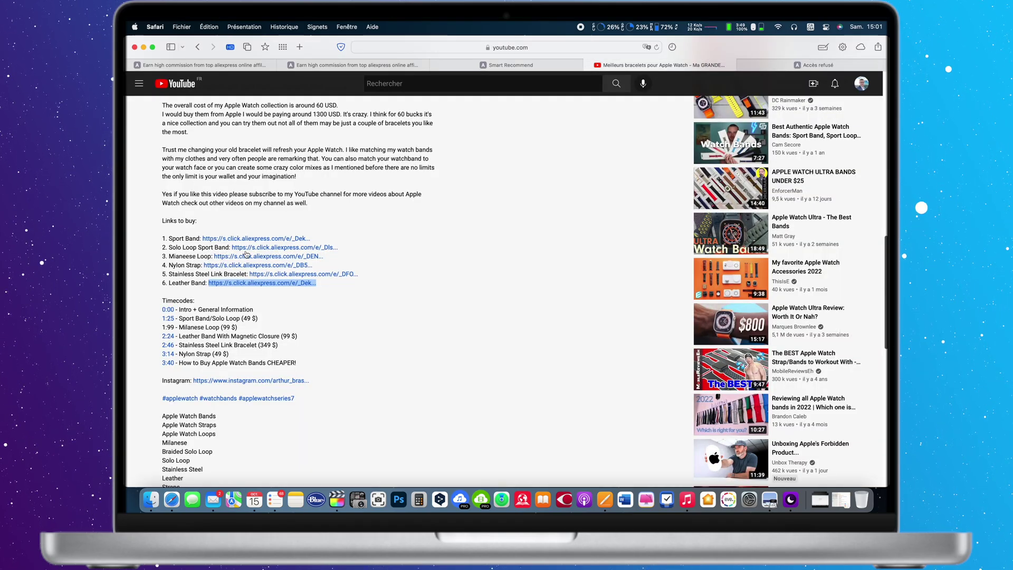
{"action": "left_click", "coordinate": [574, 64]}
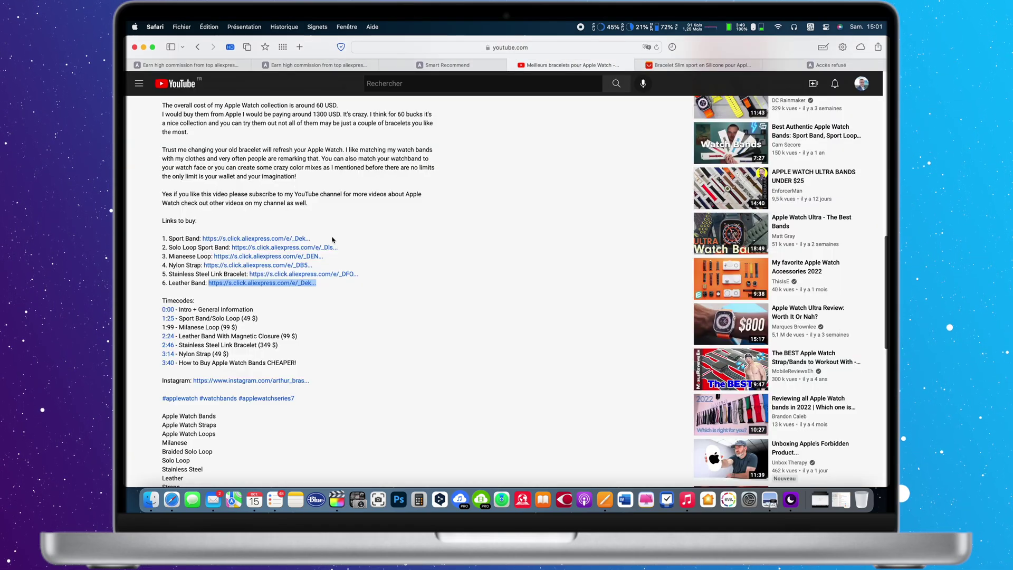